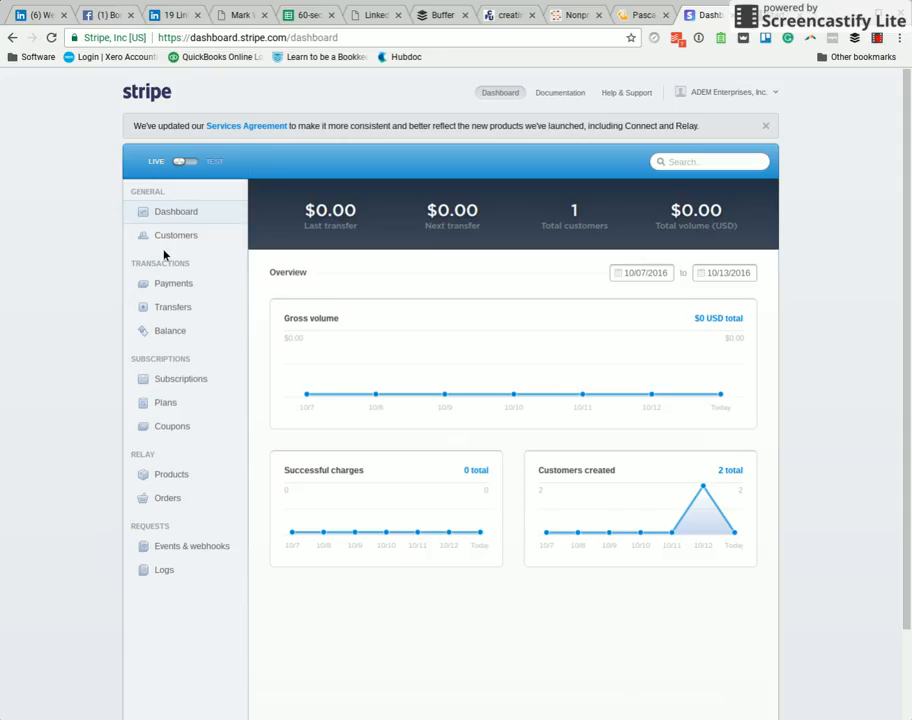
- Start a new subscription plan and enter Gold Monthly Plan as both its ID and name
left_click(168, 406)
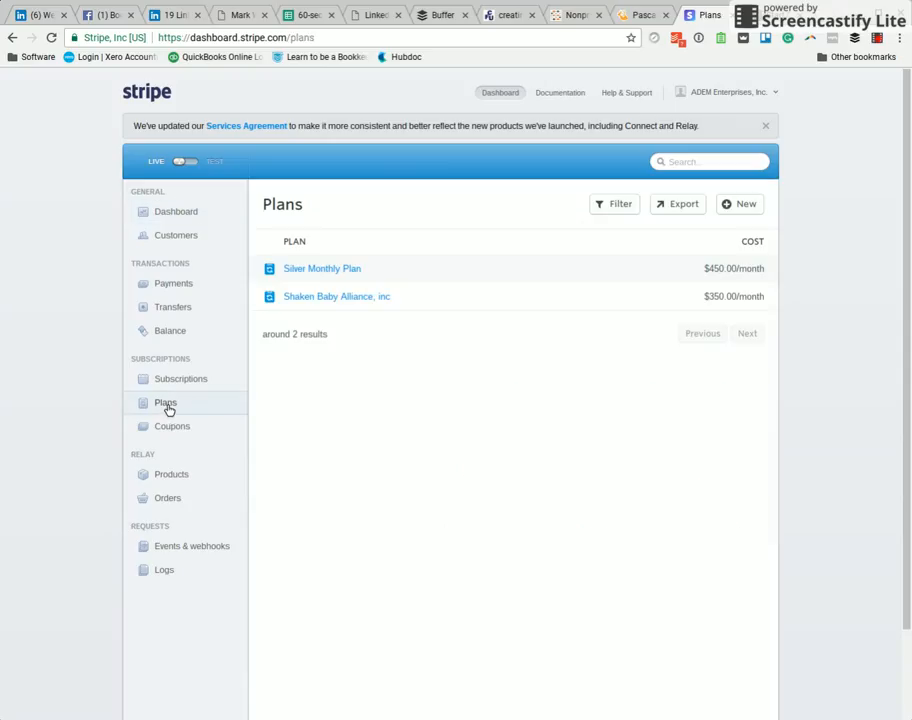
left_click(746, 210)
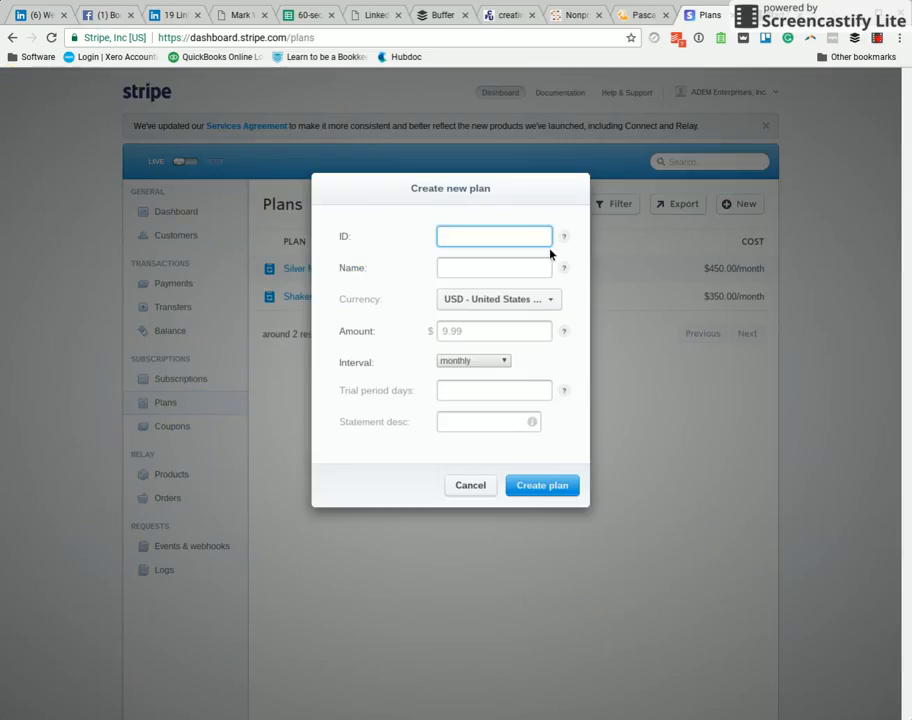
mouse_move(564, 239)
type("Gold Monthly Plan")
key("Tab")
type("Glo")
key("BackSpace")
key("BackSpace")
type("old Mon")
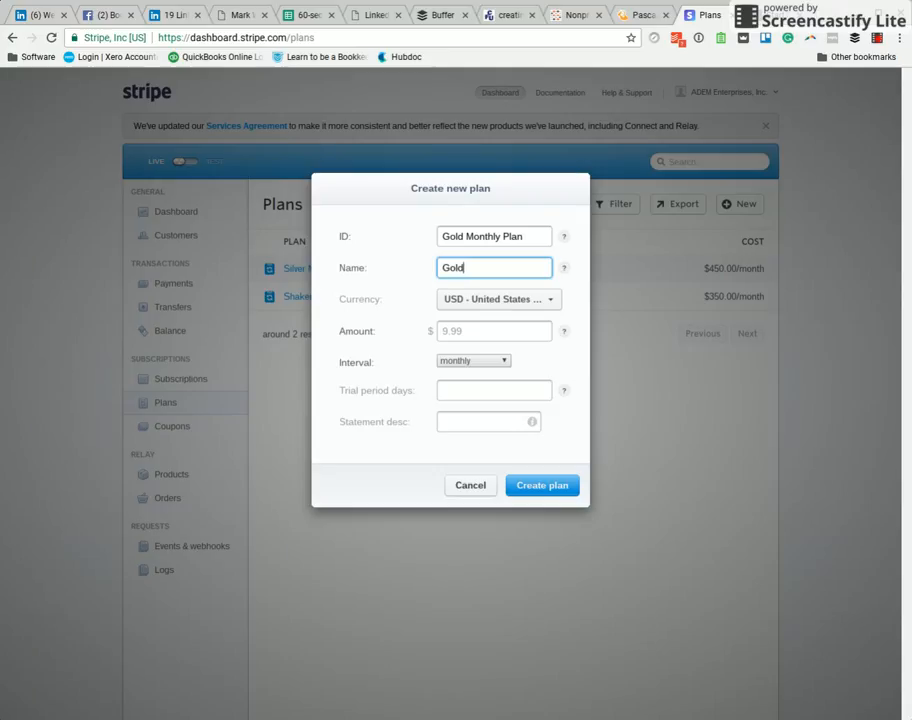
type("thly Plan")
- Set the plan amount to 650.00 with a monthly interval and create the plan
left_click(498, 331)
type("650.00")
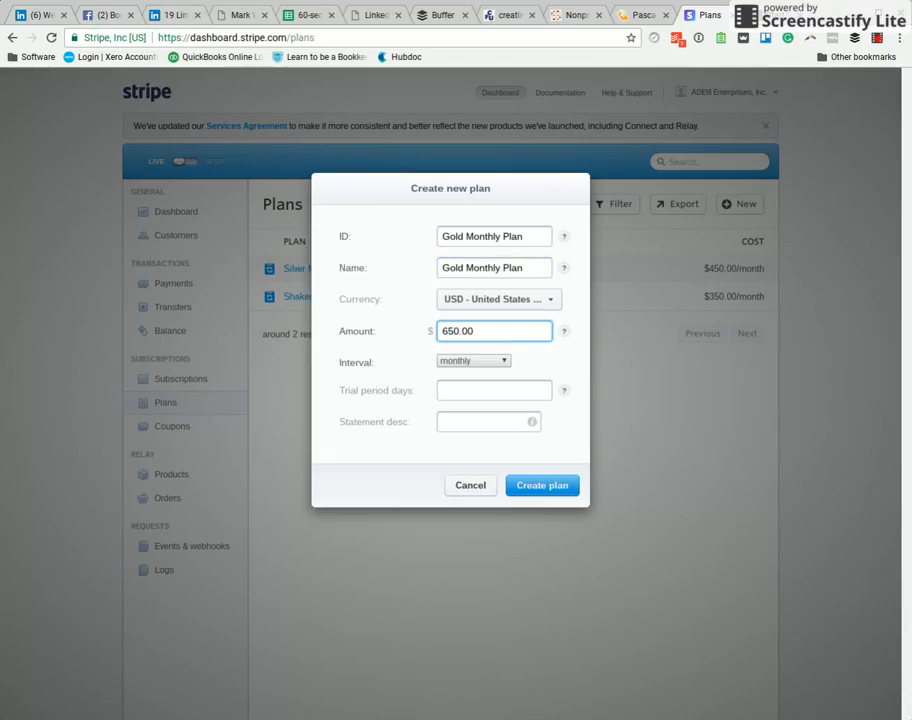
left_click(507, 362)
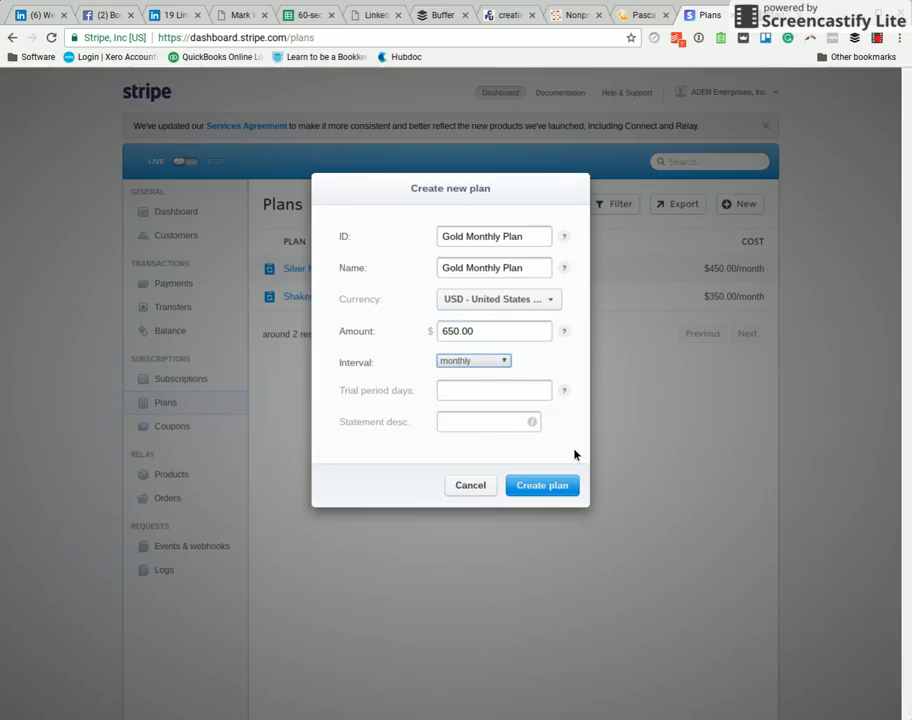
left_click(557, 502)
left_click(469, 431)
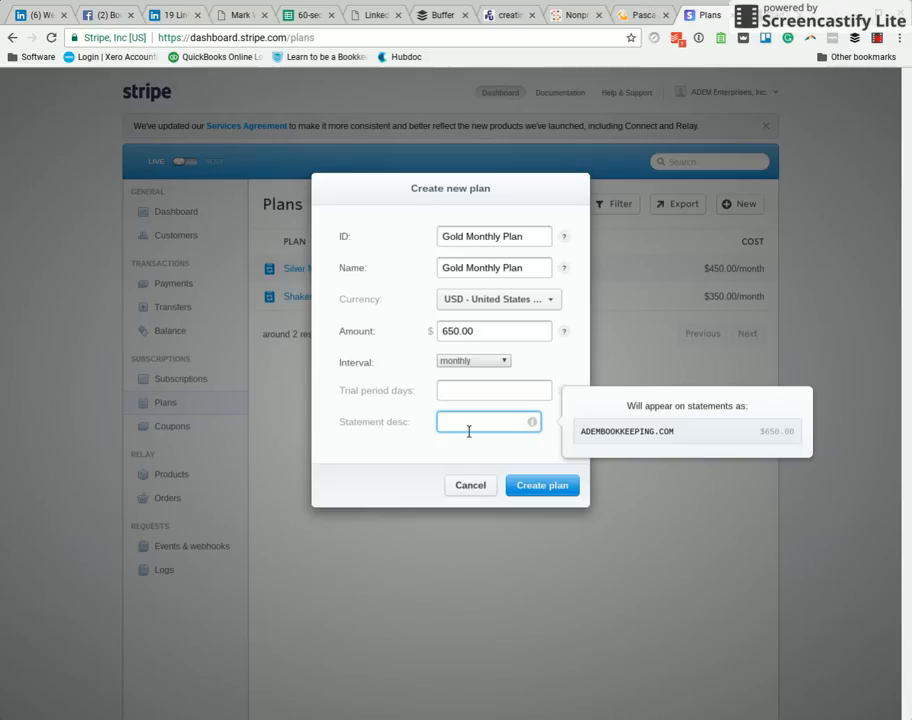
left_click(559, 490)
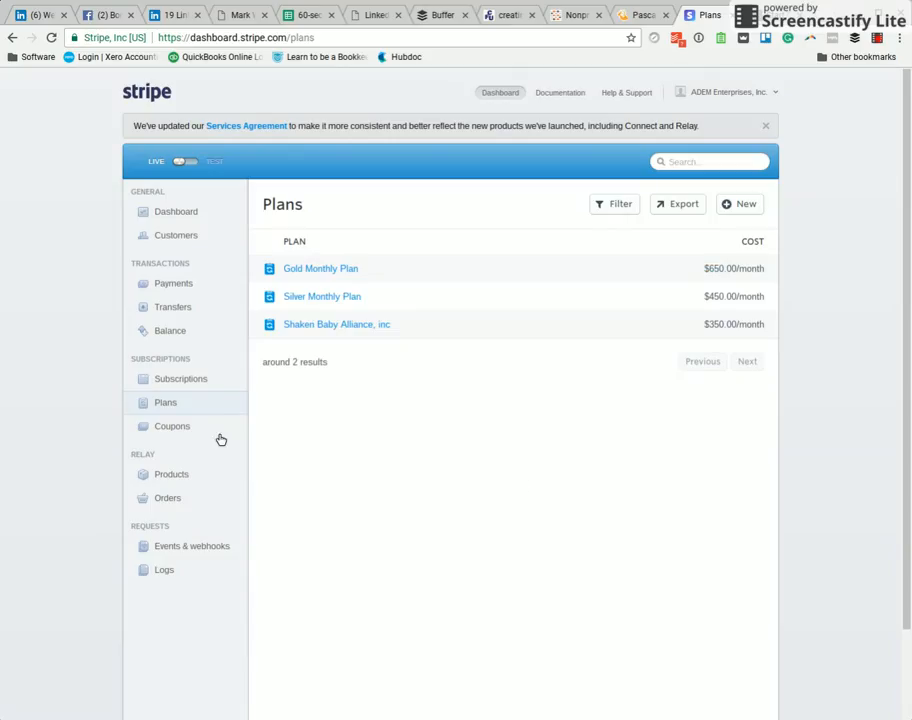
- Create a new customer with the customer's e-mail address and the description ADEM Bookkeeping
left_click(194, 238)
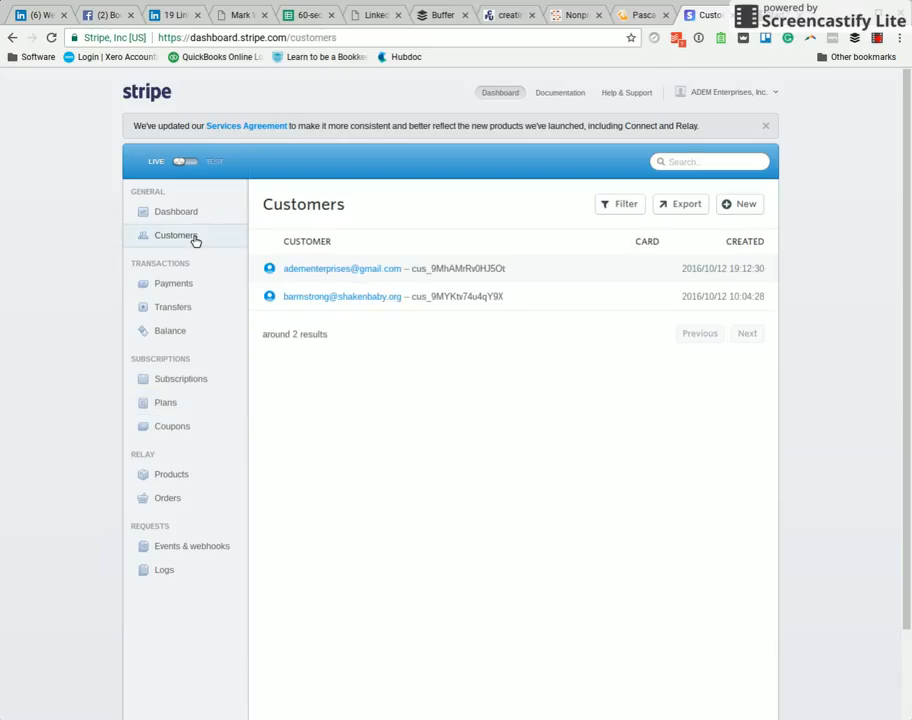
left_click(750, 205)
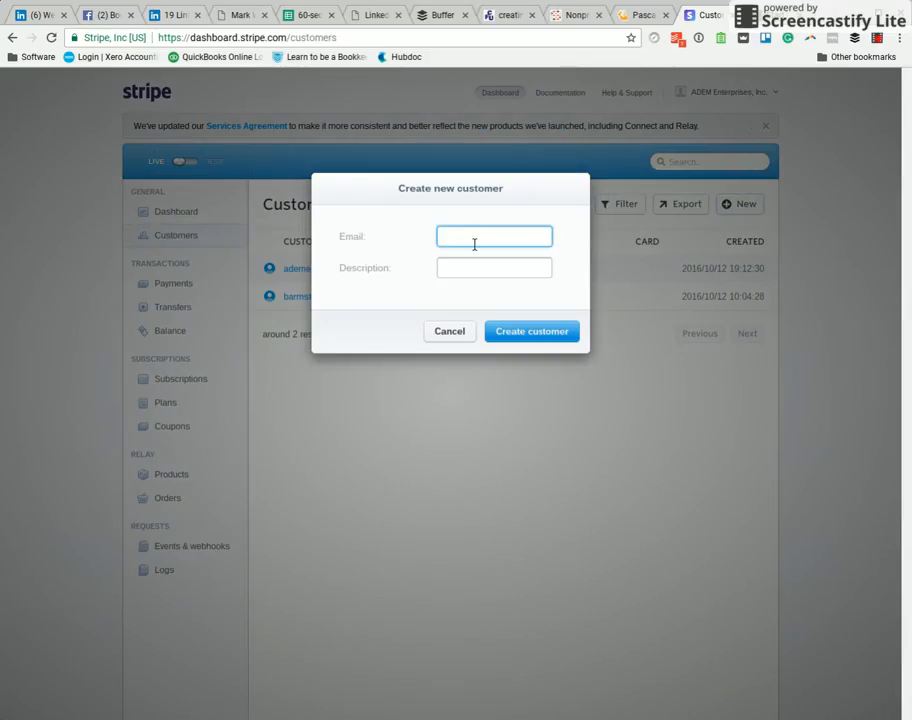
type("amy")
left_click(475, 265)
left_click(480, 276)
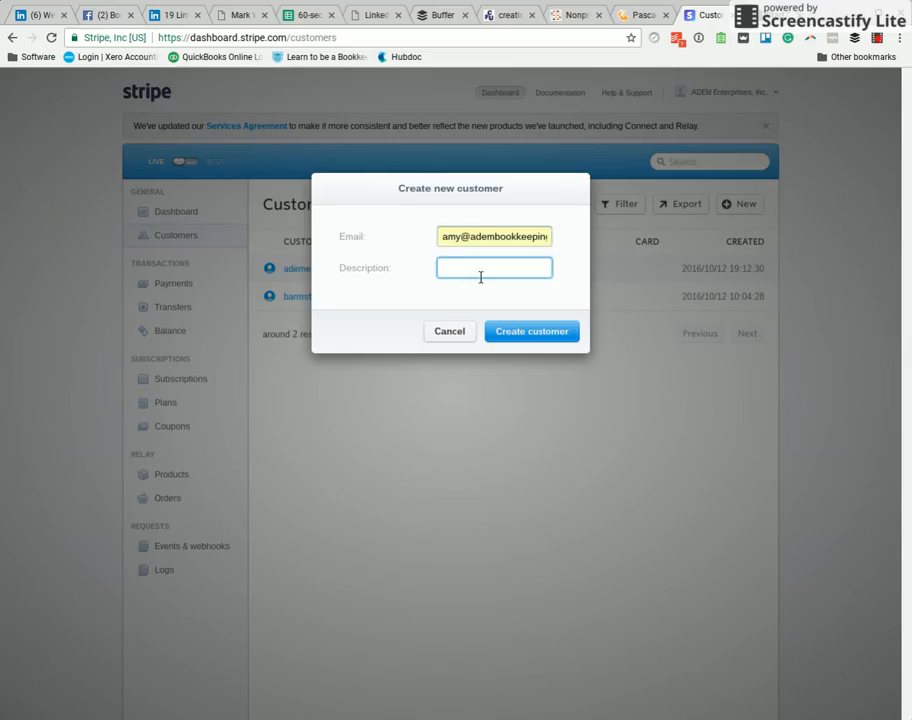
type("ADEM Bookkeepp")
key("BackSpace")
type("ing")
left_click(522, 333)
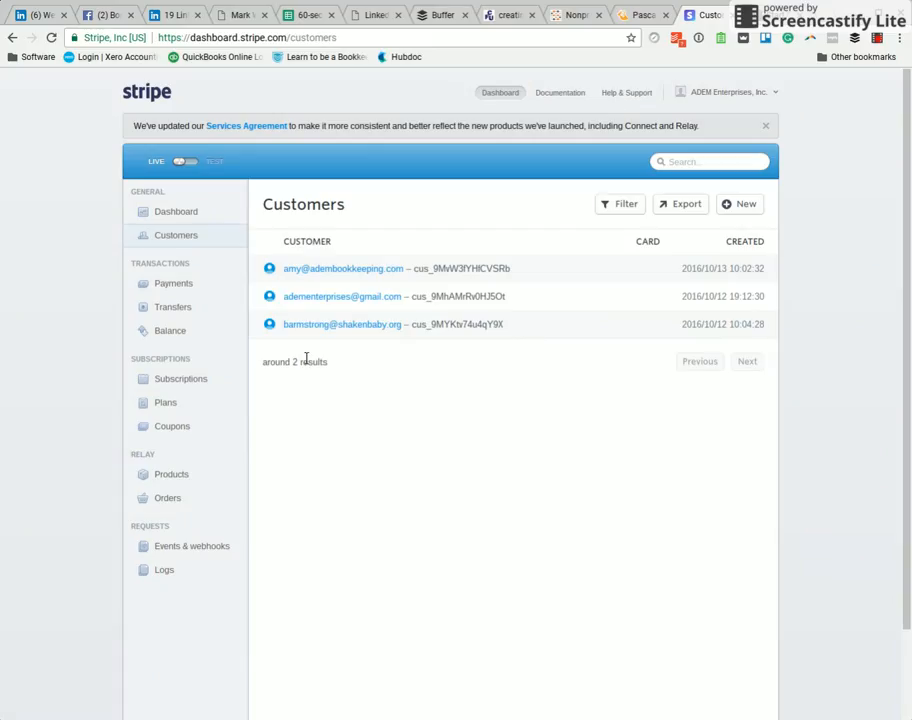
- Open the new customer's details page and review its sections
left_click(332, 269)
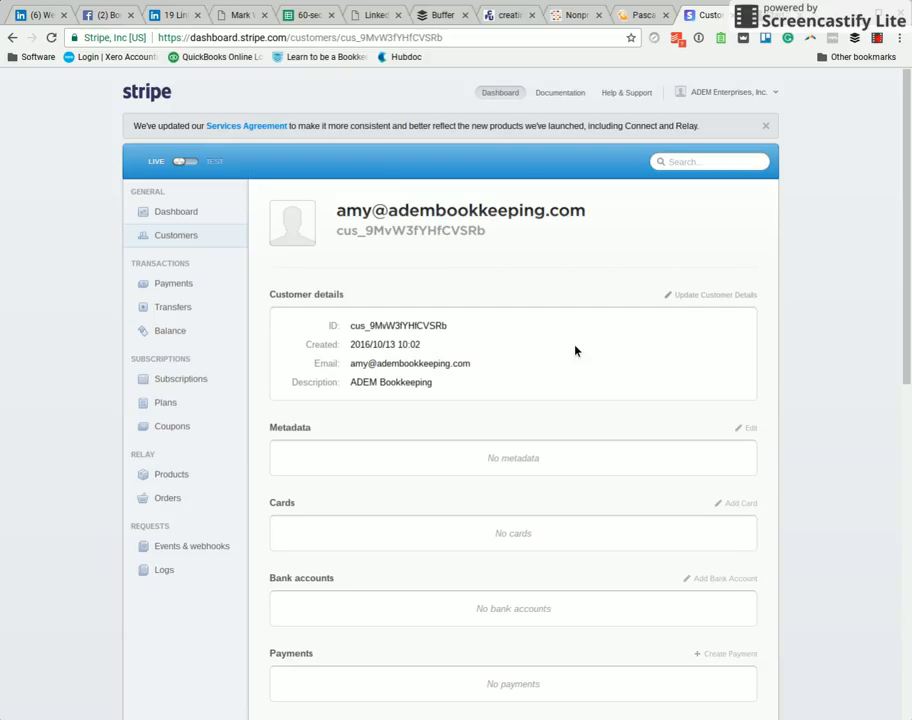
scroll(576, 350, "down", 3)
scroll(576, 350, "down", 1)
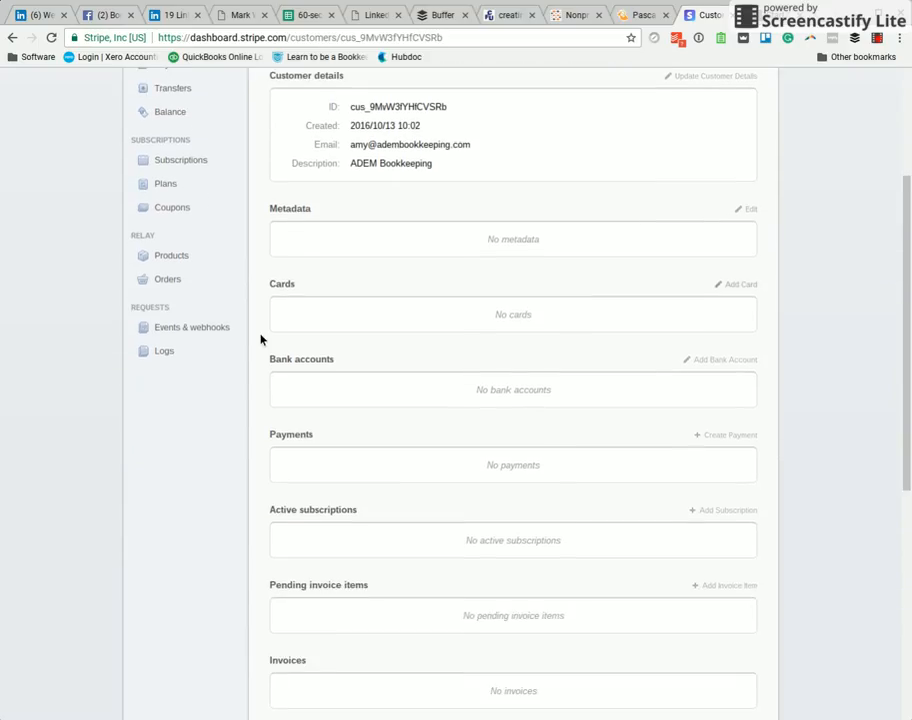
- Try to charge the customer a new payment without choosing a source, then cancel the payment dialog
left_click(730, 362)
left_click(722, 436)
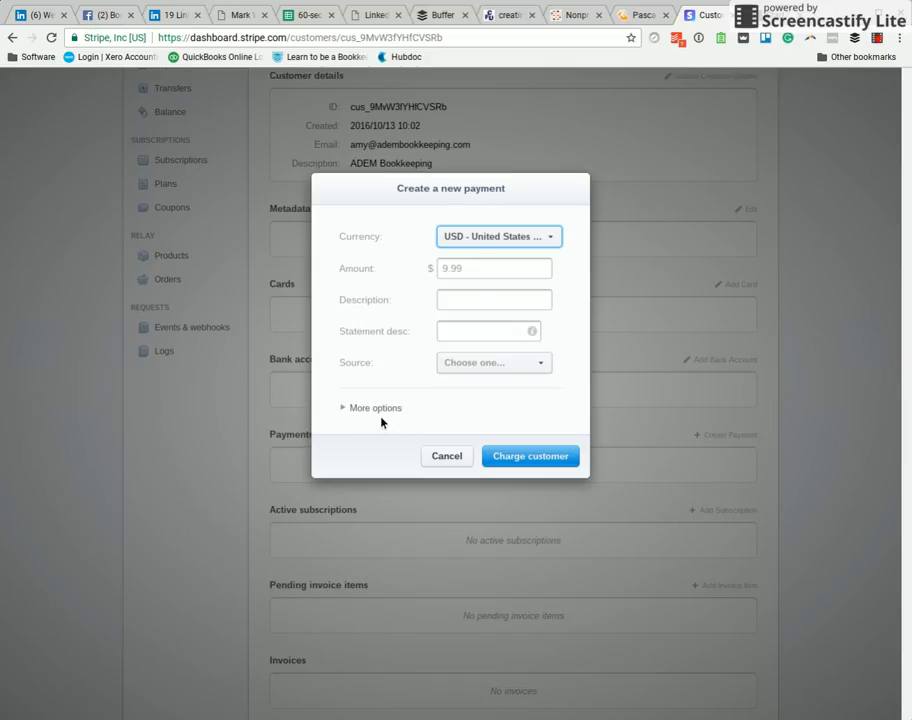
left_click(549, 368)
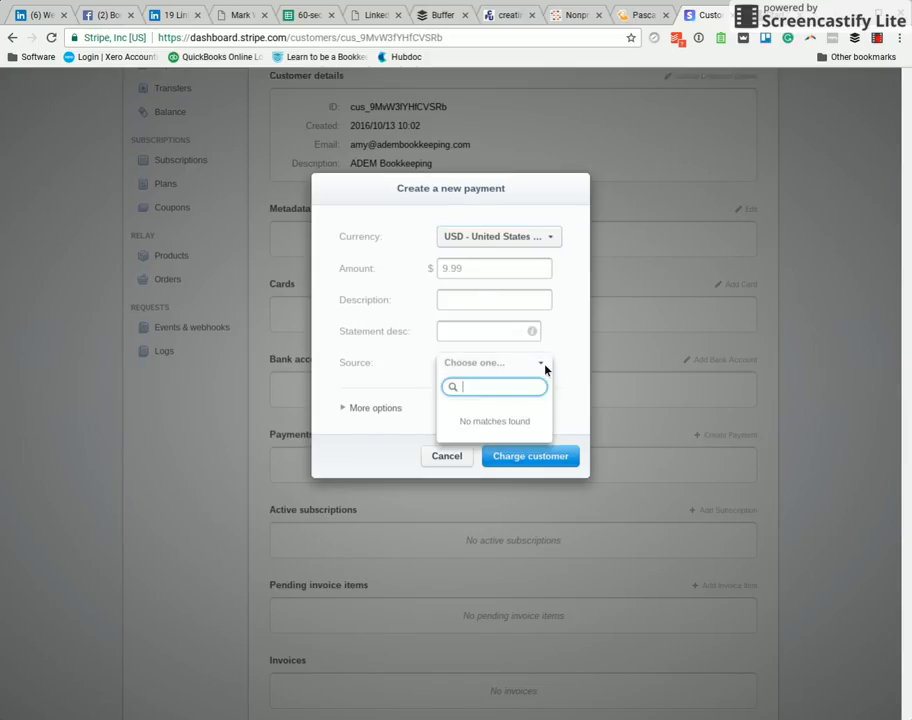
left_click(390, 412)
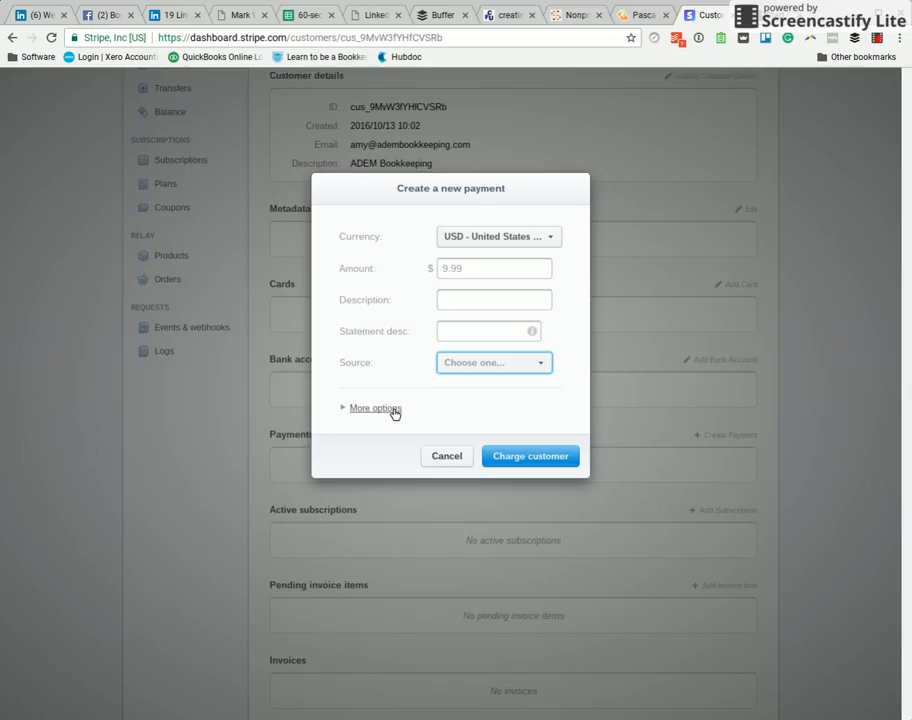
left_click(394, 410)
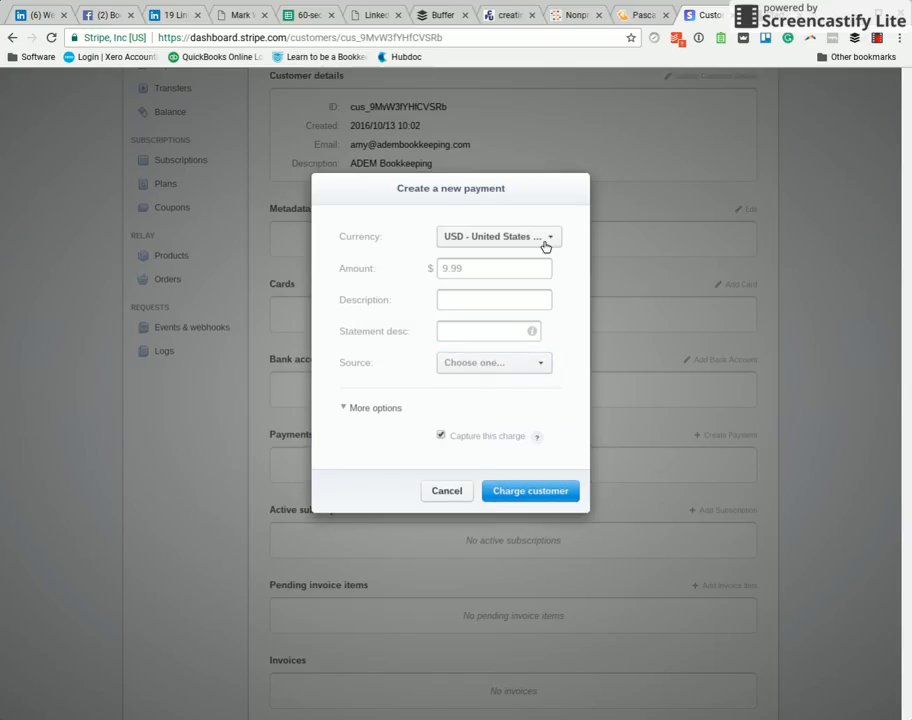
left_click(540, 497)
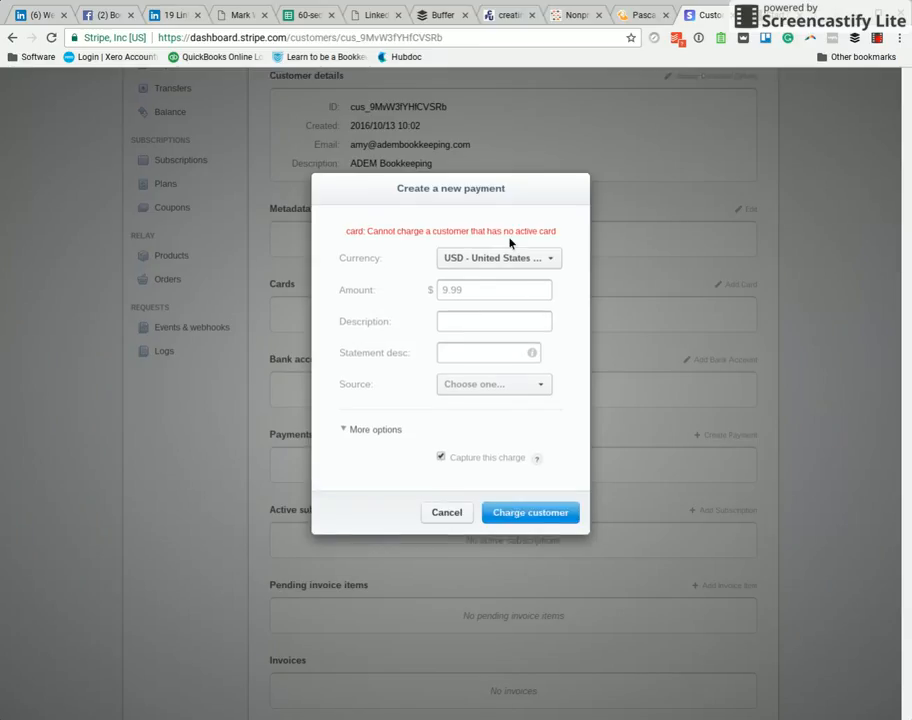
left_click(450, 513)
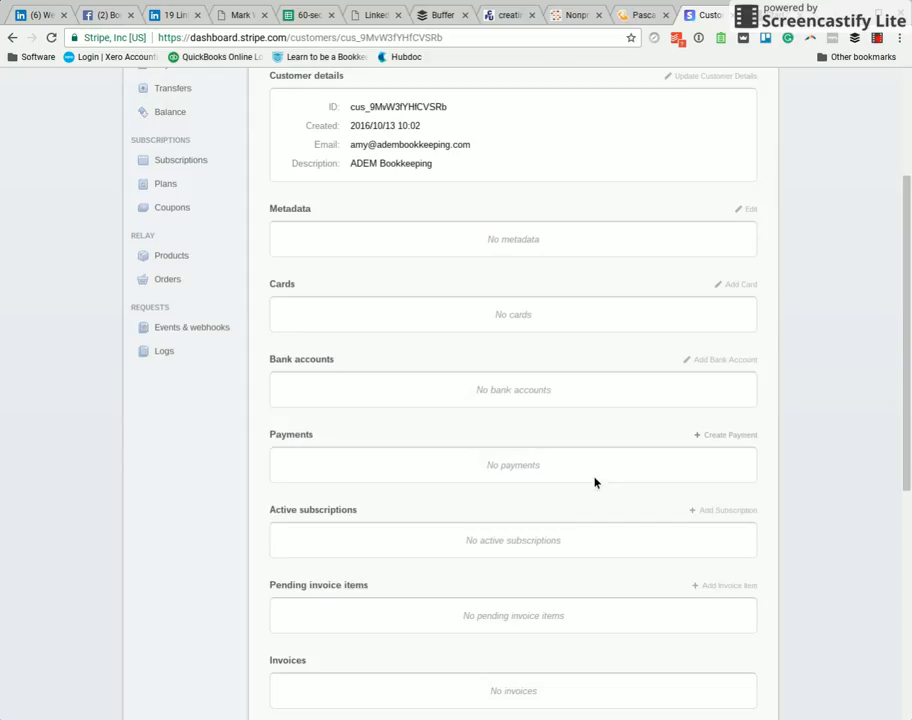
- Try to add a subscription to the Gold Monthly Plan for the customer
scroll(651, 486, "down", 2)
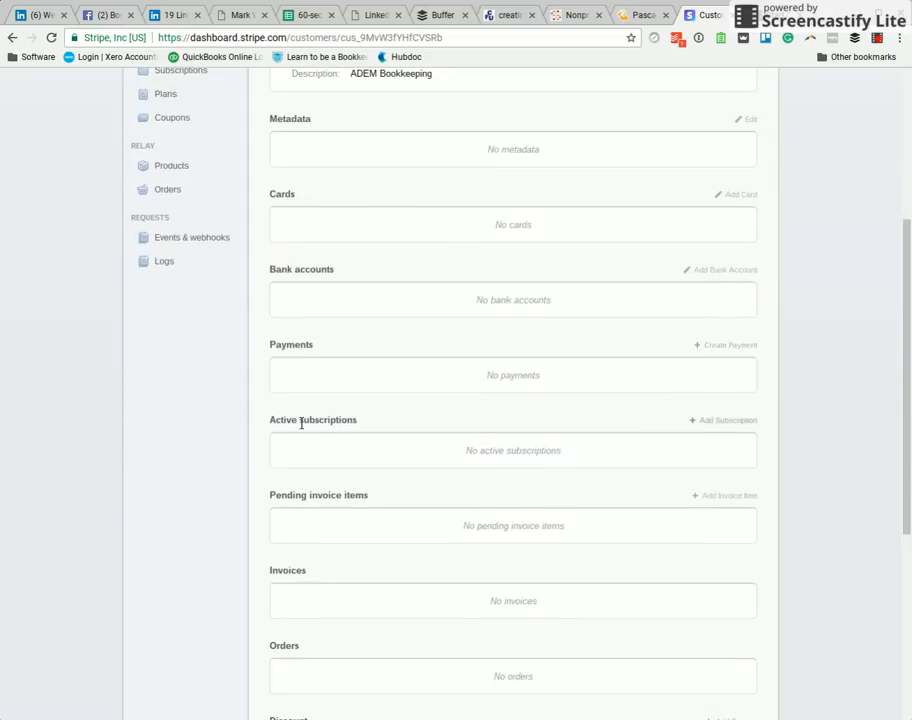
left_click(745, 424)
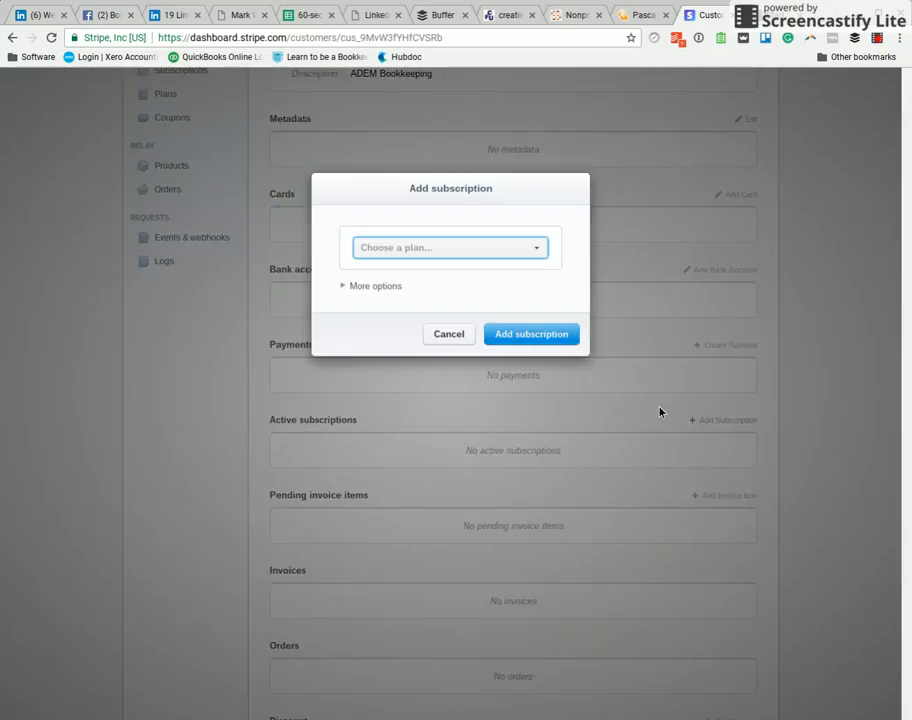
left_click(539, 257)
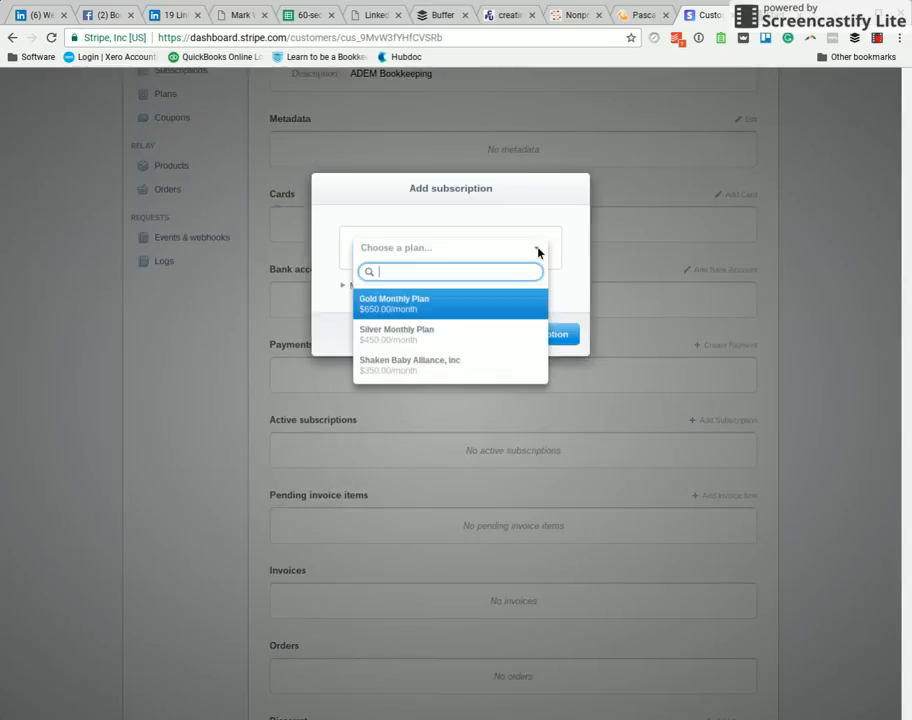
left_click(503, 311)
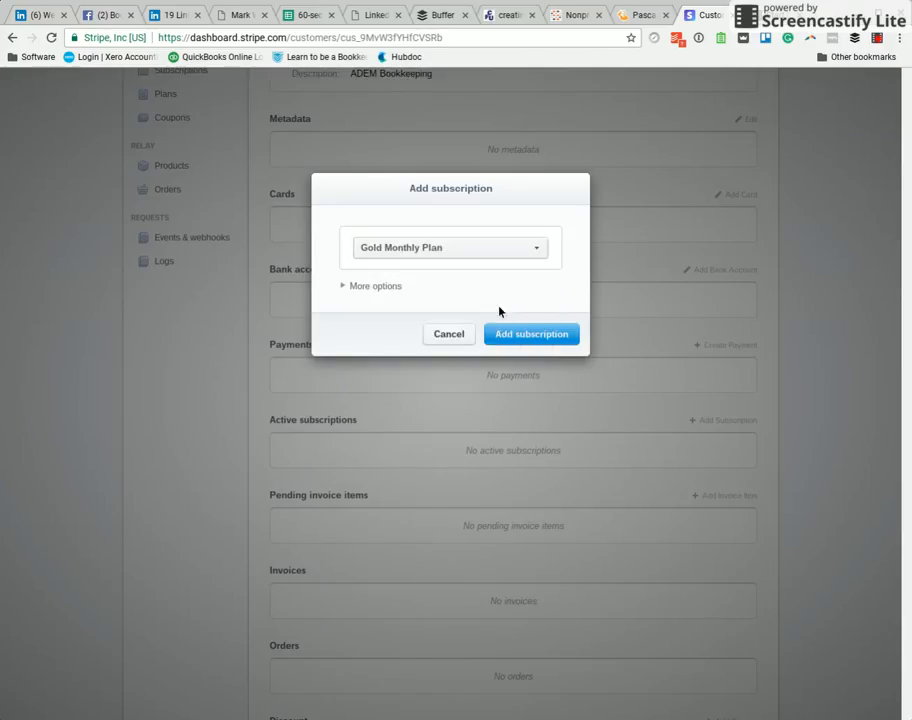
left_click(362, 288)
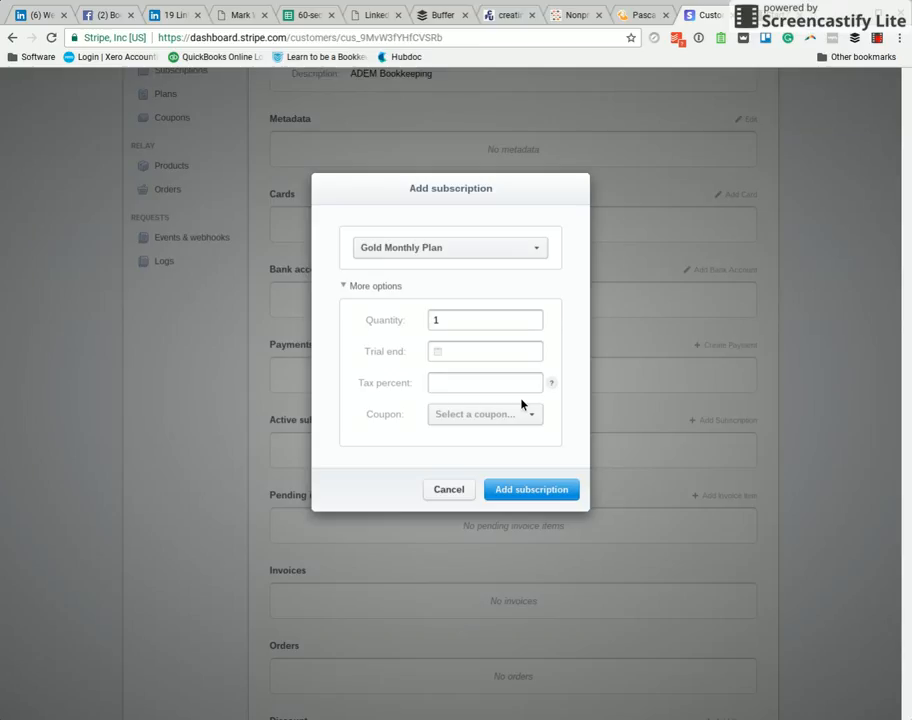
left_click(552, 490)
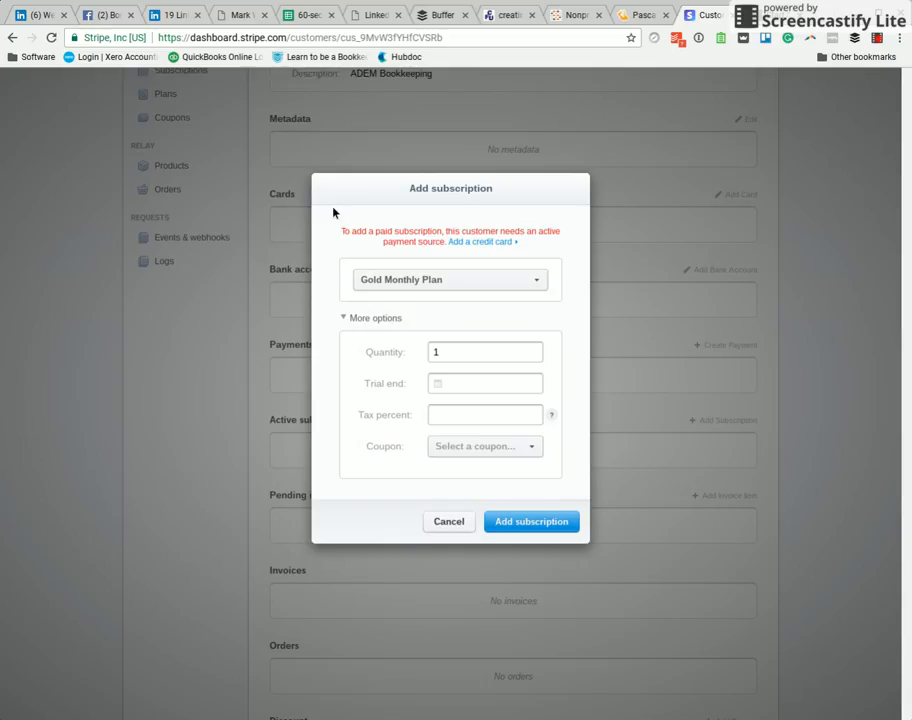
- Open the add-card form, expand its extra options, then cancel both the card and subscription dialogs
left_click(497, 251)
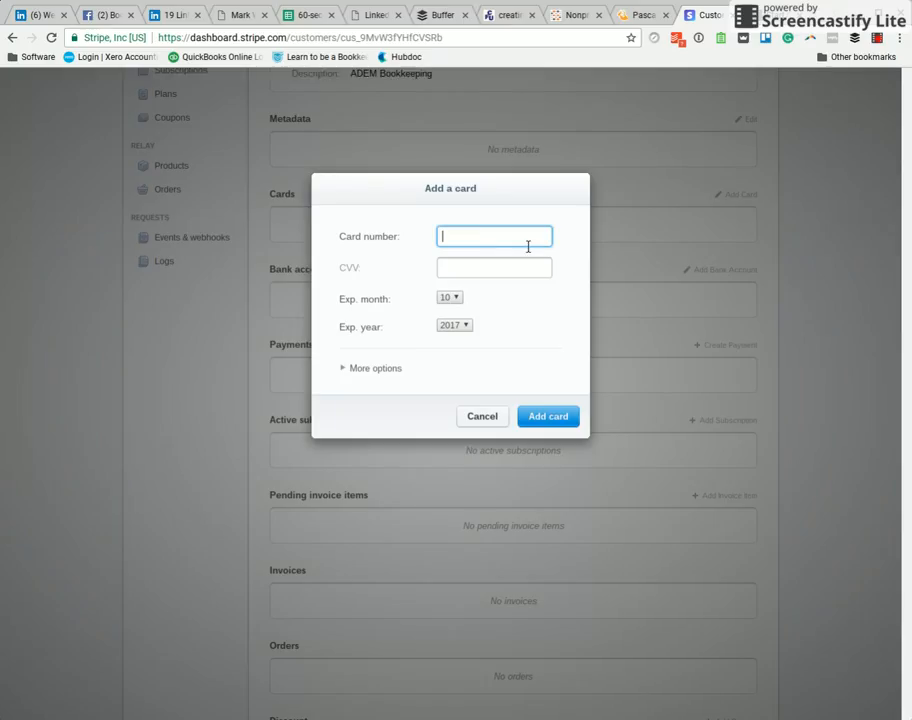
left_click(382, 369)
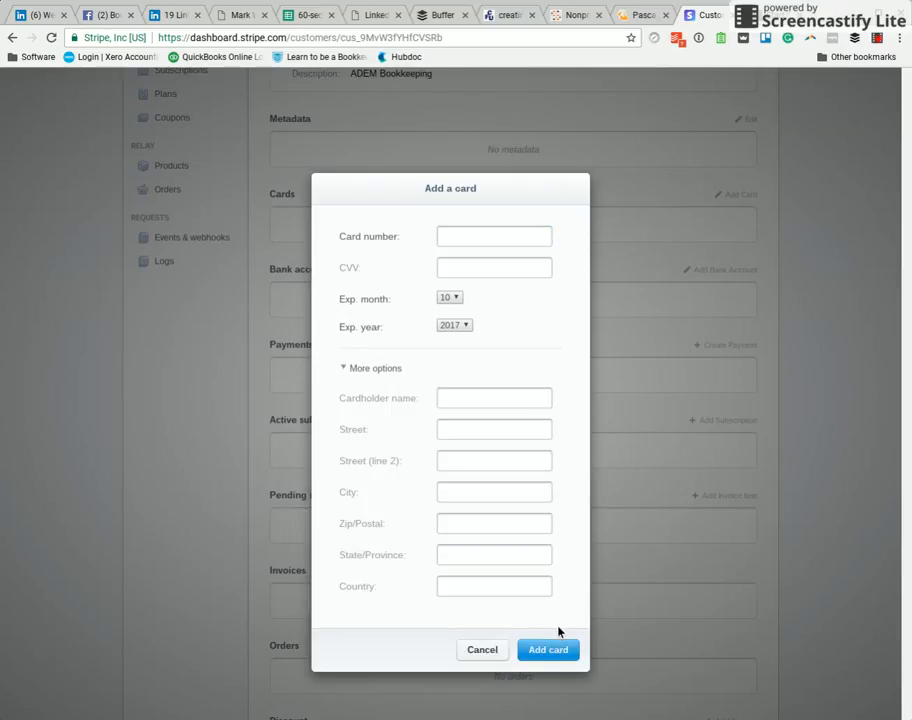
left_click(481, 650)
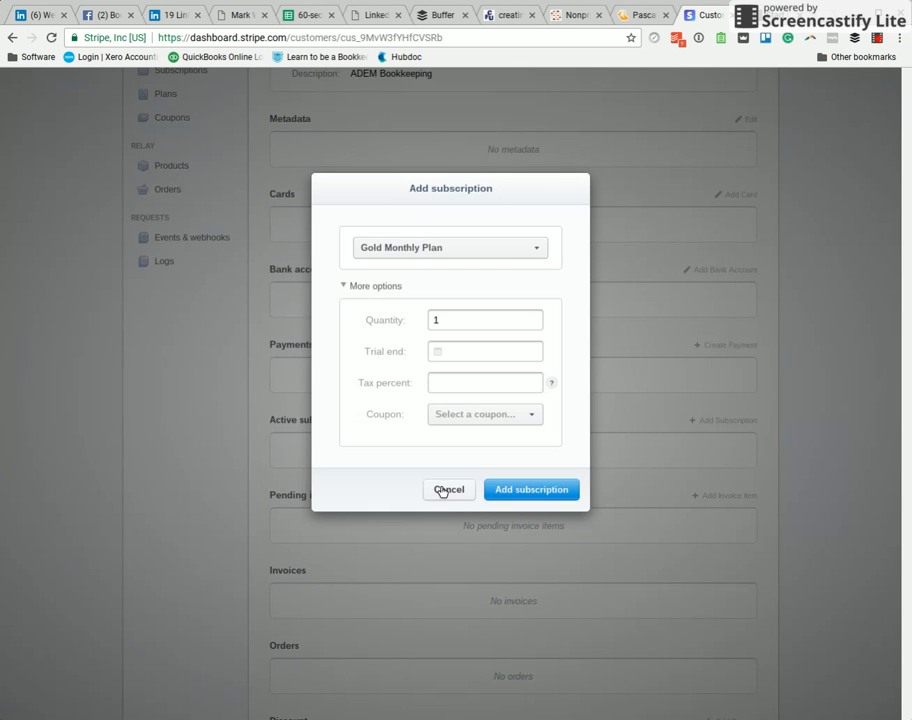
left_click(441, 490)
scroll(605, 531, "down", 1)
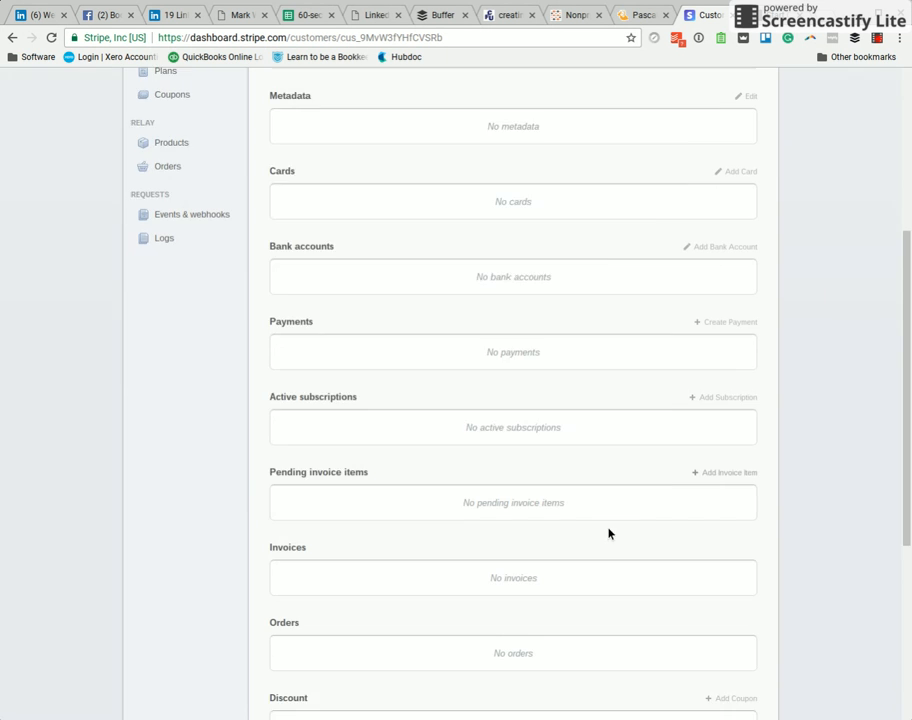
scroll(608, 533, "down", 2)
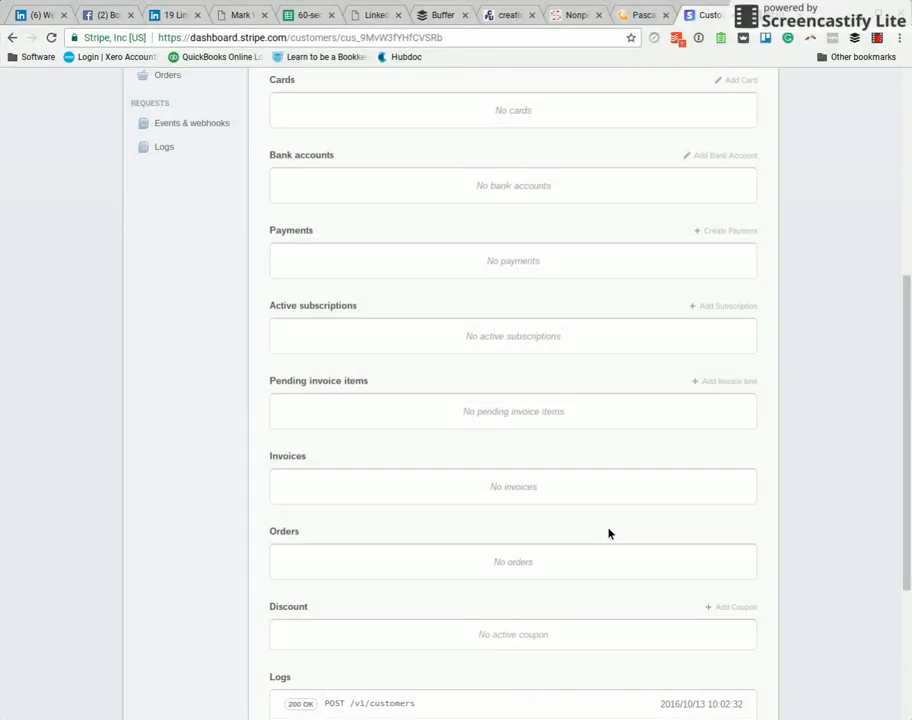
scroll(608, 533, "up", 4)
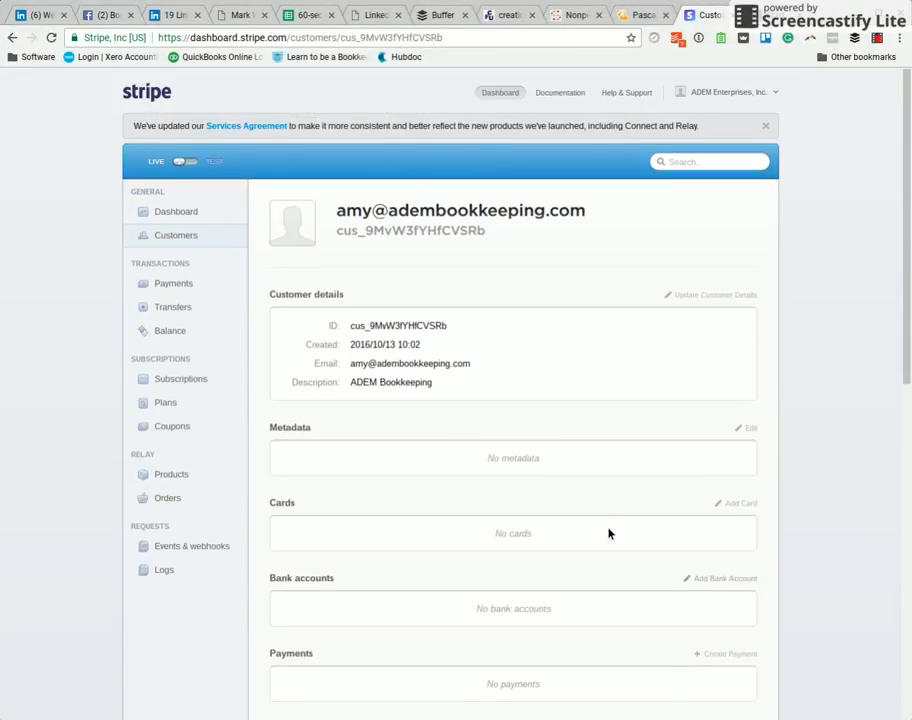